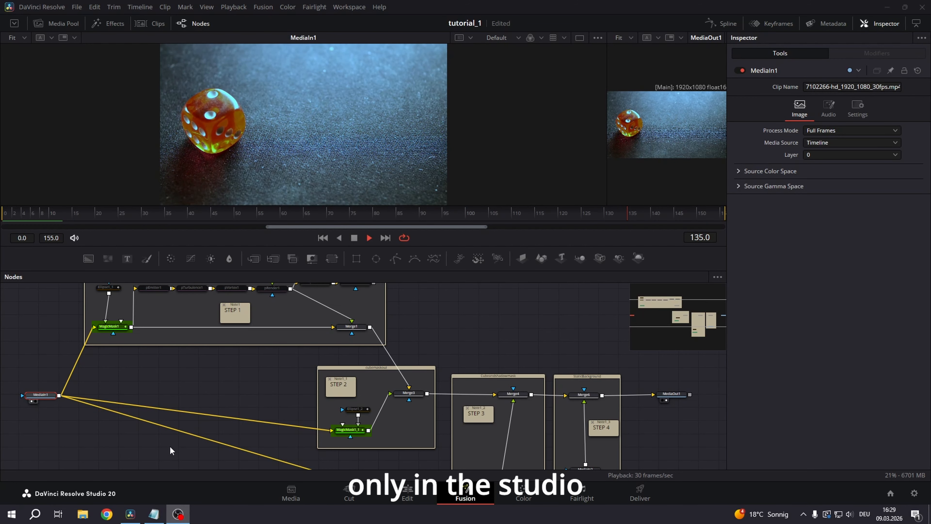
Stop the playback and show the MagicMask1 node of the PARTICLESPAWN group in the MediaIn1 viewer
{"action": "left_click_drag", "start_coordinate": [184, 362], "coordinate": [298, 430]}
{"action": "scroll", "coordinate": [299, 389], "scroll_direction": "up", "scroll_amount": 3}
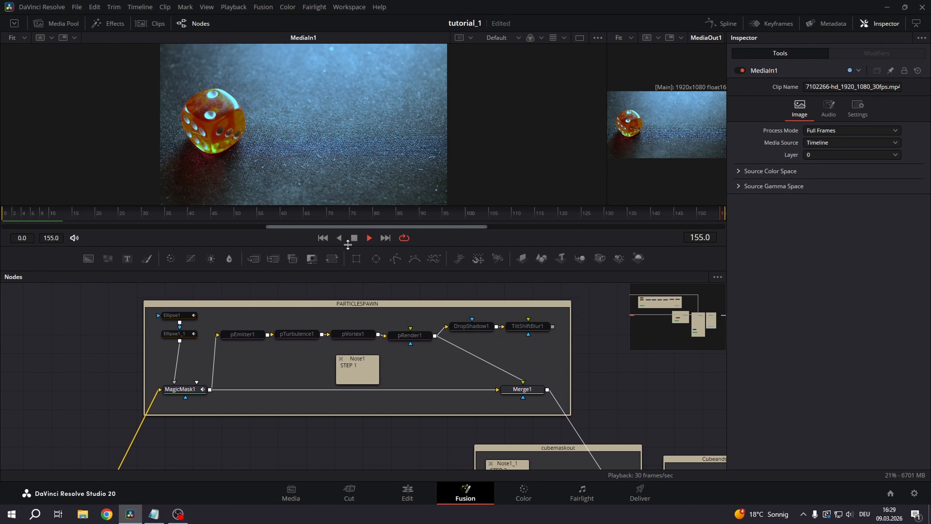
{"action": "left_click", "coordinate": [353, 239]}
{"action": "scroll", "coordinate": [311, 418], "scroll_direction": "up", "scroll_amount": 3}
{"action": "left_click_drag", "start_coordinate": [318, 391], "coordinate": [264, 421]}
{"action": "scroll", "coordinate": [263, 420], "scroll_direction": "down", "scroll_amount": 3}
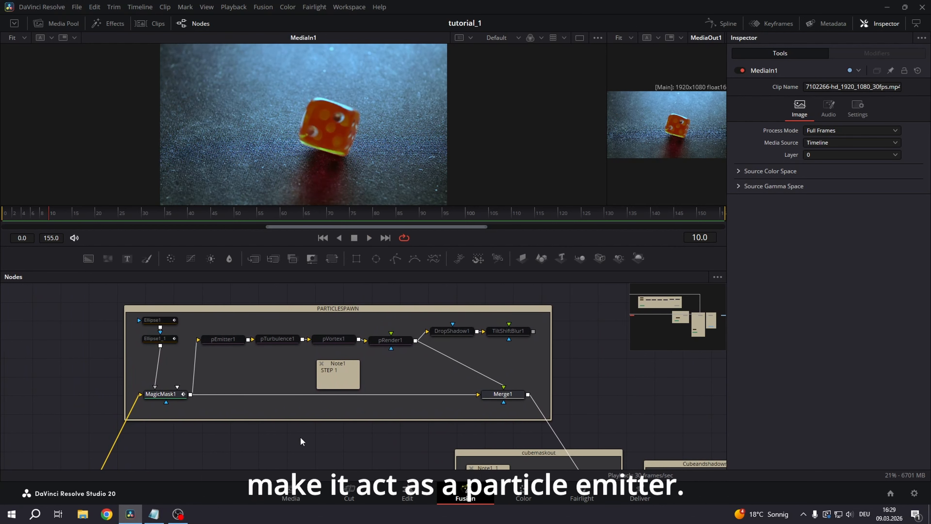
{"action": "left_click", "coordinate": [168, 395]}
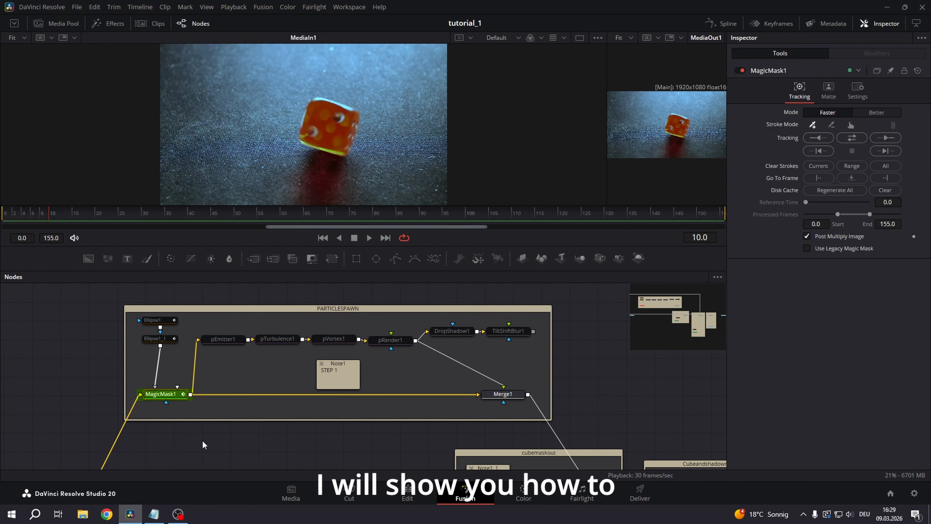
{"action": "key", "text": "1"}
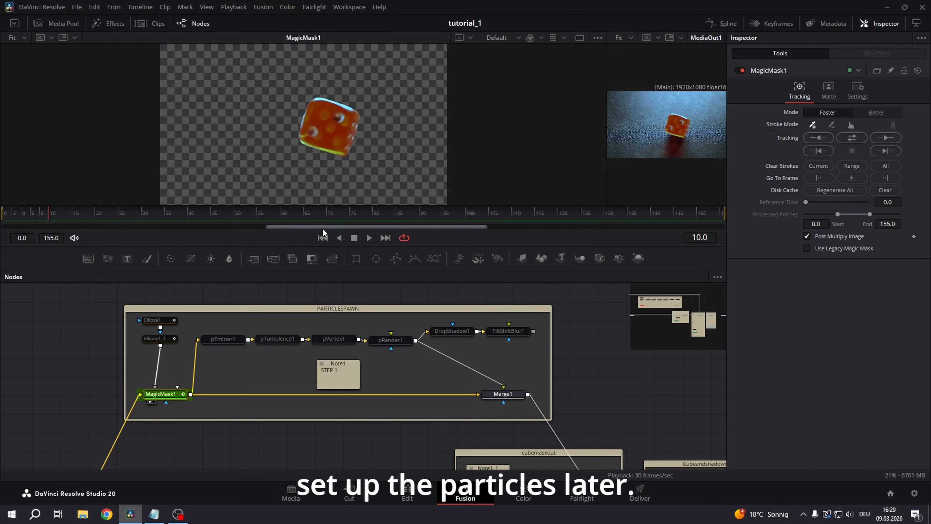
Play back the isolated cube from MagicMask1 and the particle composite from Merge1, stopping playback after each
{"action": "left_click", "coordinate": [369, 237]}
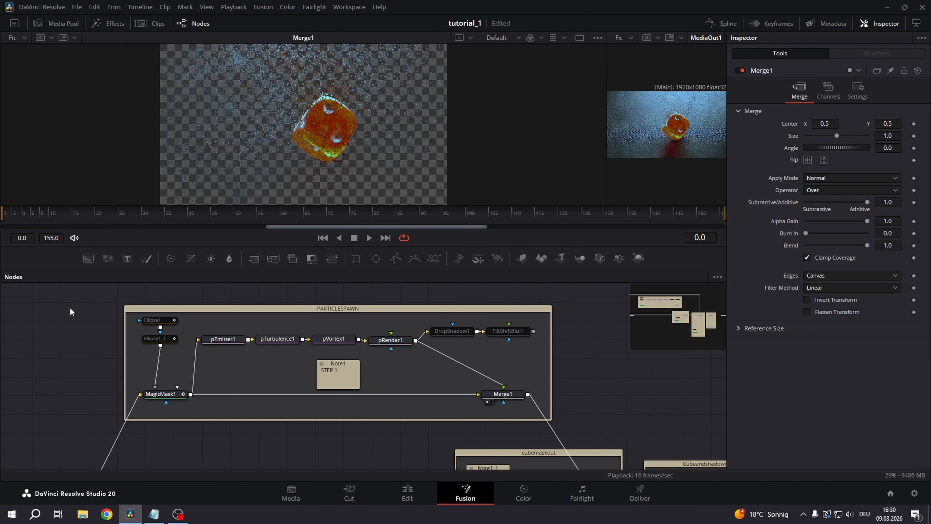
{"action": "key", "text": "space"}
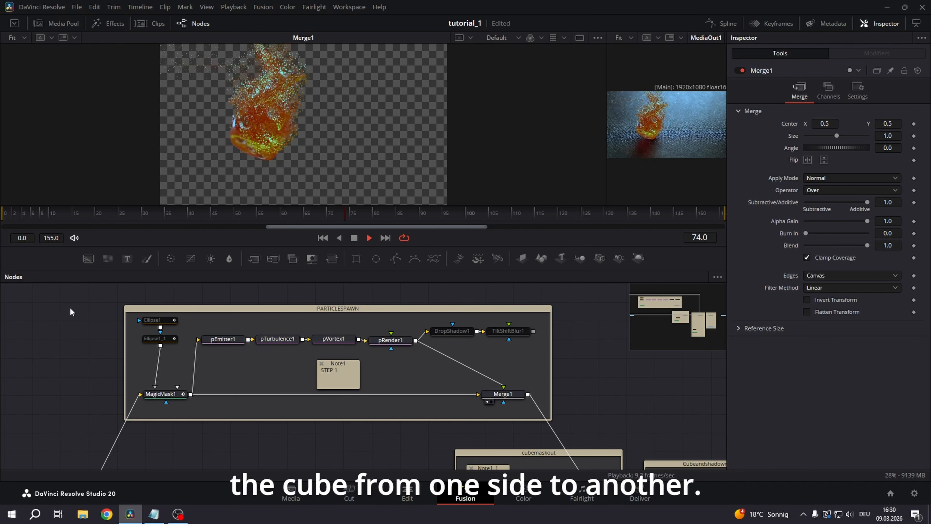
{"action": "key", "text": "space"}
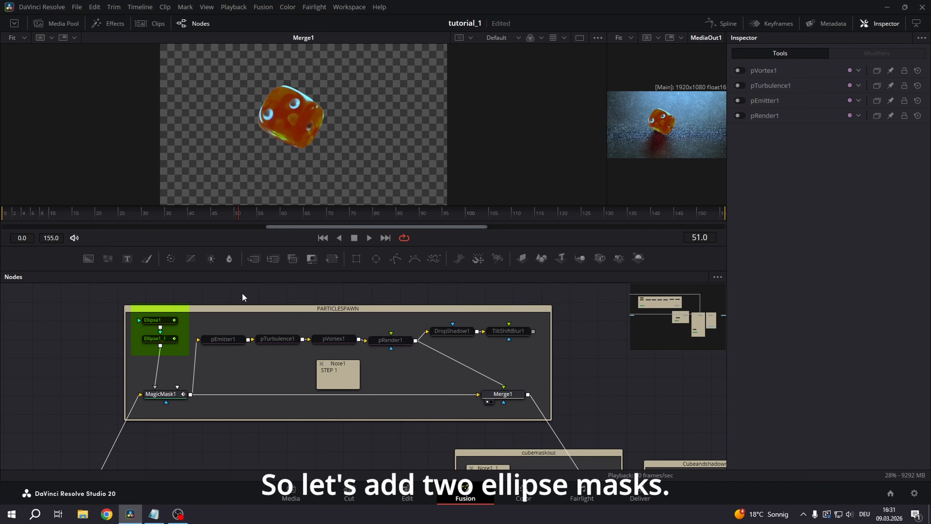
Enable the inverted Ellipse1 mask and scrub the timeline from about frame 50 to check its size and position animation
{"action": "left_click", "coordinate": [162, 322]}
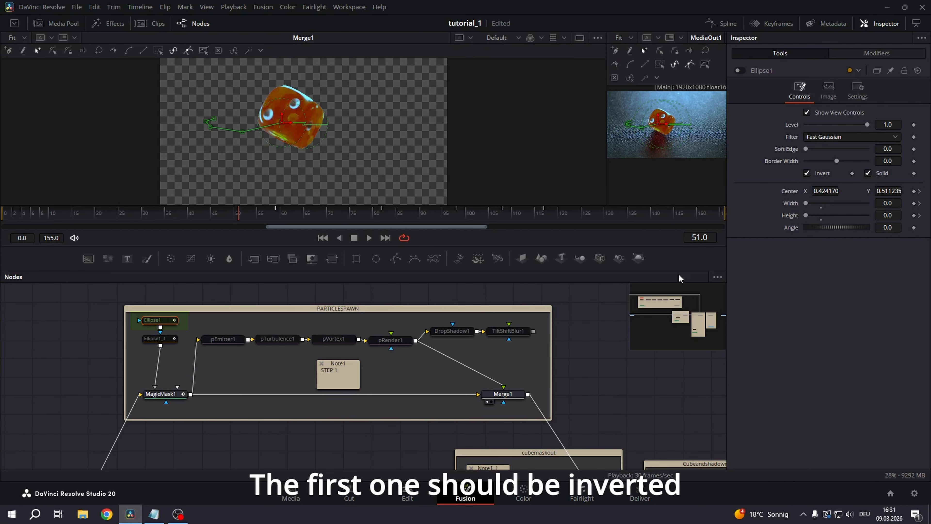
{"action": "left_click", "coordinate": [738, 72]}
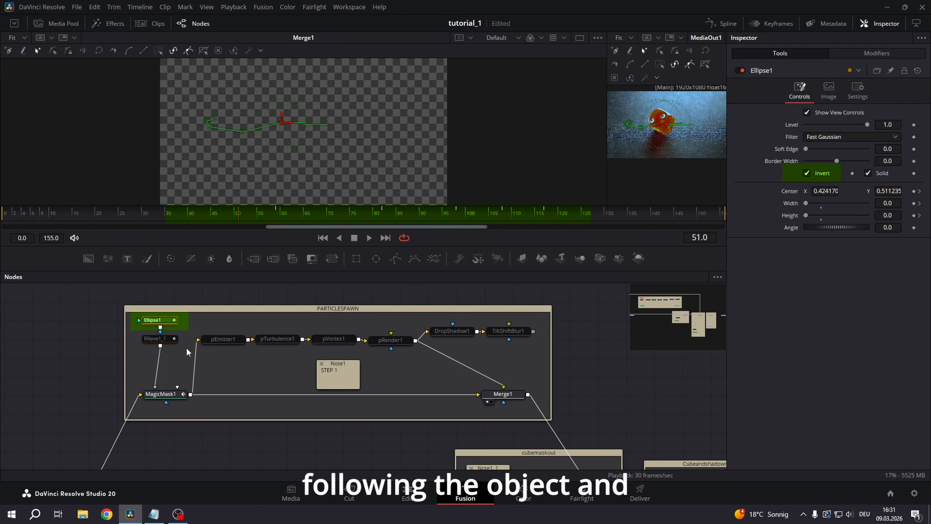
{"action": "left_click", "coordinate": [237, 217]}
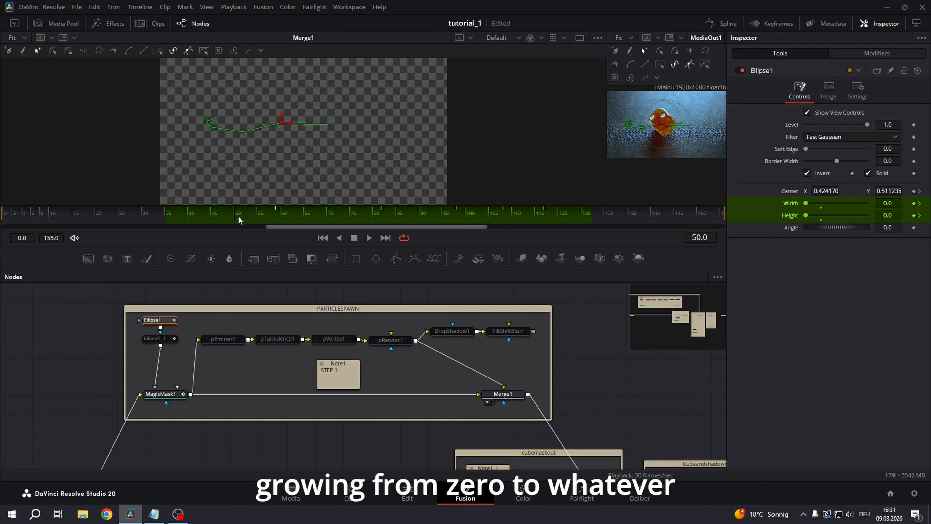
{"action": "left_click_drag", "start_coordinate": [261, 215], "coordinate": [578, 219]}
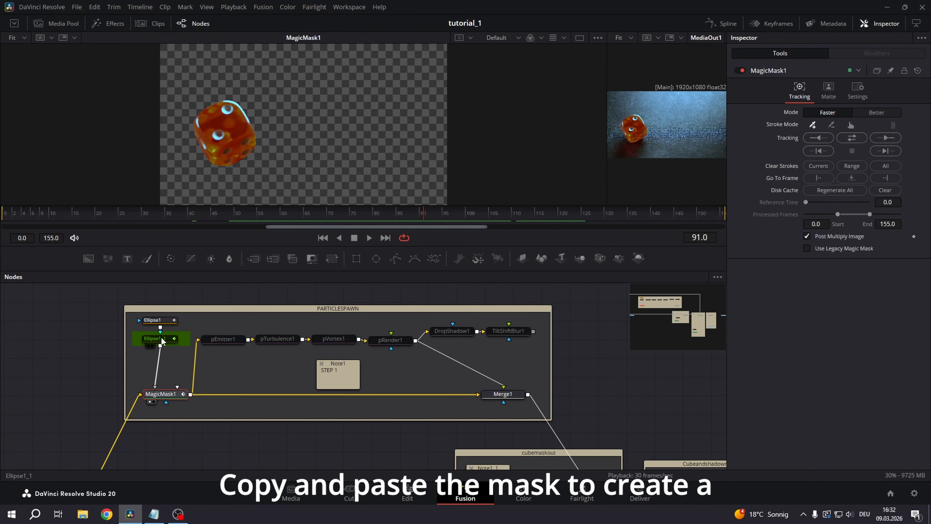
Enable the second, non-inverted mask Ellipse1_1 with soft edge 0.0378 and scrub the timeline to check the combined masks
{"action": "left_click", "coordinate": [154, 338]}
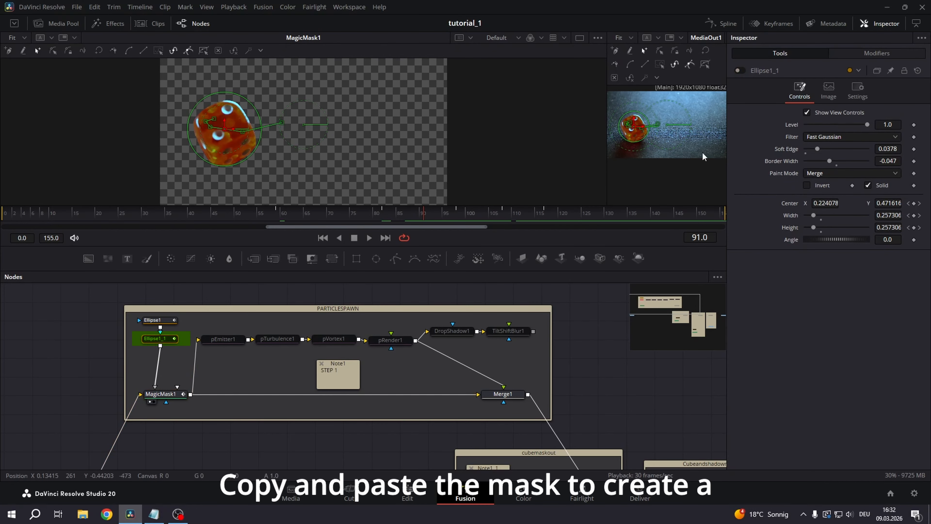
{"action": "left_click", "coordinate": [741, 71]}
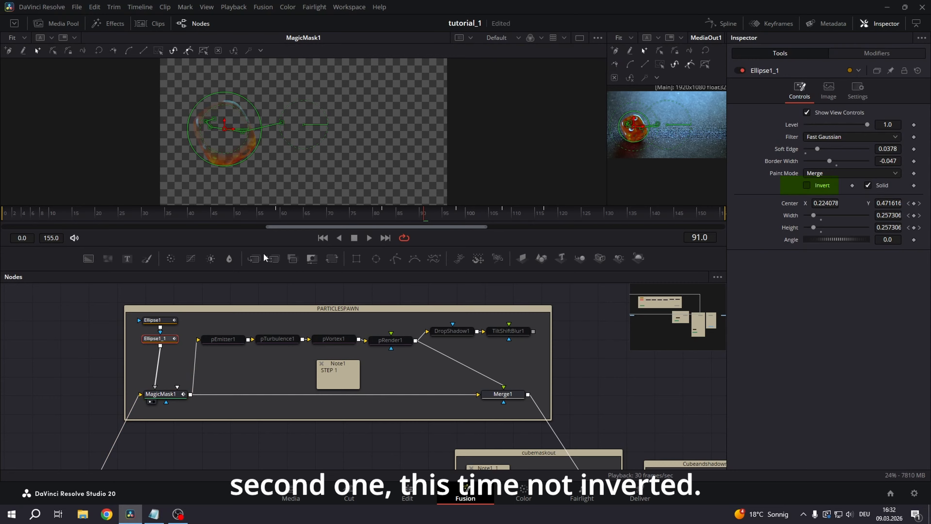
{"action": "left_click_drag", "start_coordinate": [194, 218], "coordinate": [390, 216]}
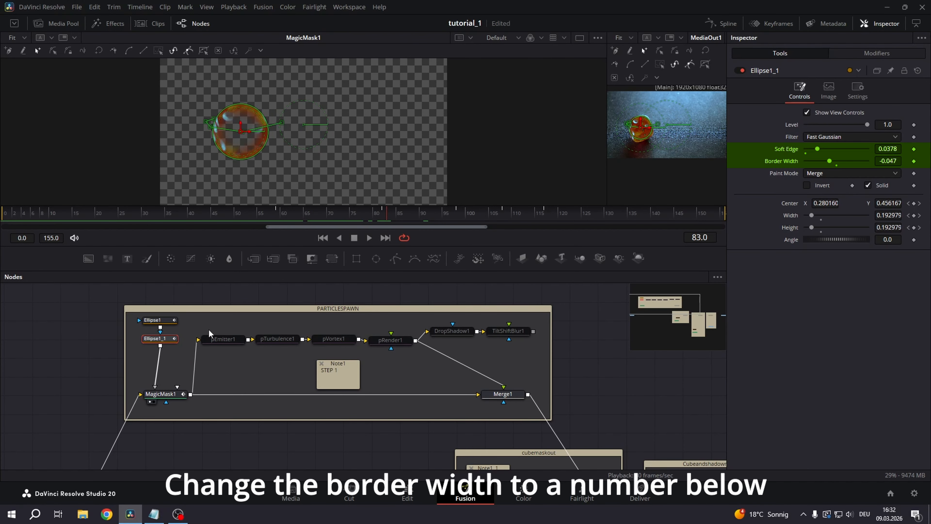
{"action": "left_click_drag", "start_coordinate": [810, 149], "coordinate": [814, 151]}
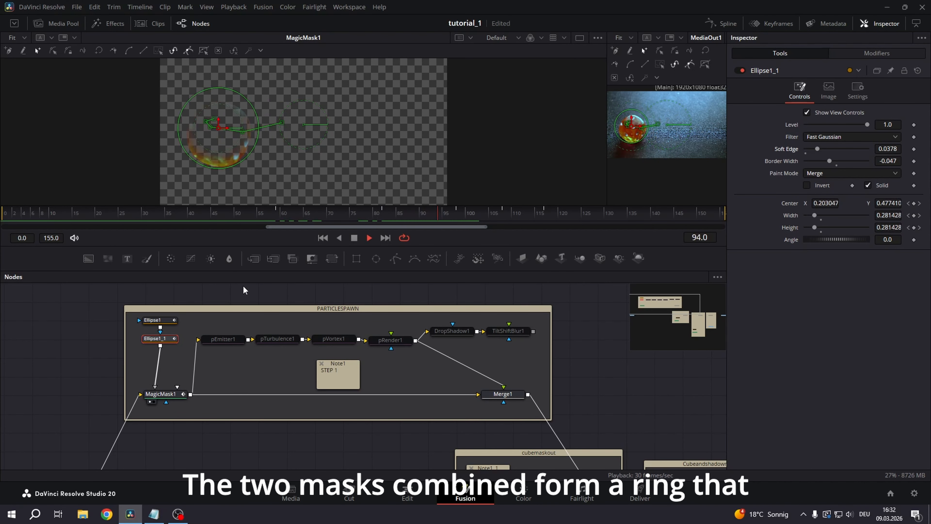
Play back the growing ring mask from MagicMask1 and the resulting particles in Merge1
{"action": "key", "text": "space"}
{"action": "left_click", "coordinate": [243, 286]}
{"action": "left_click", "coordinate": [221, 213]}
{"action": "key", "text": "space"}
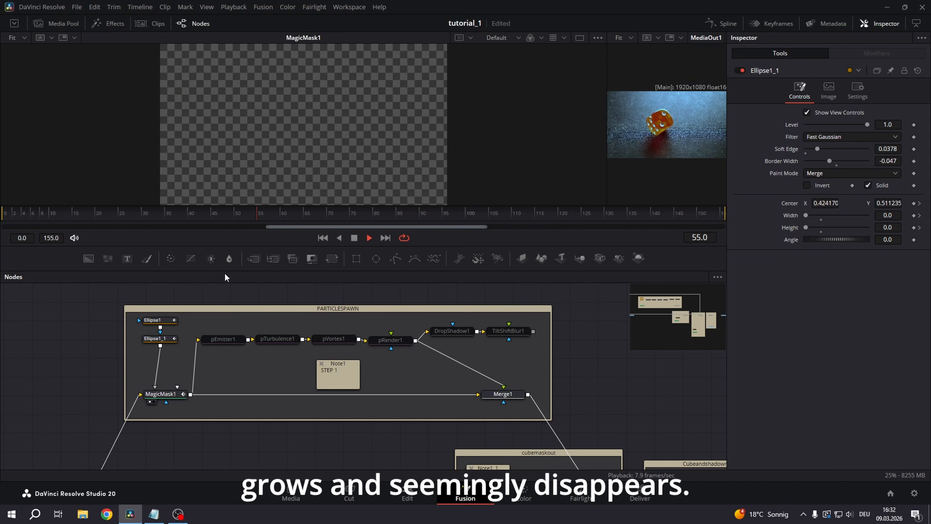
{"action": "left_click", "coordinate": [255, 220]}
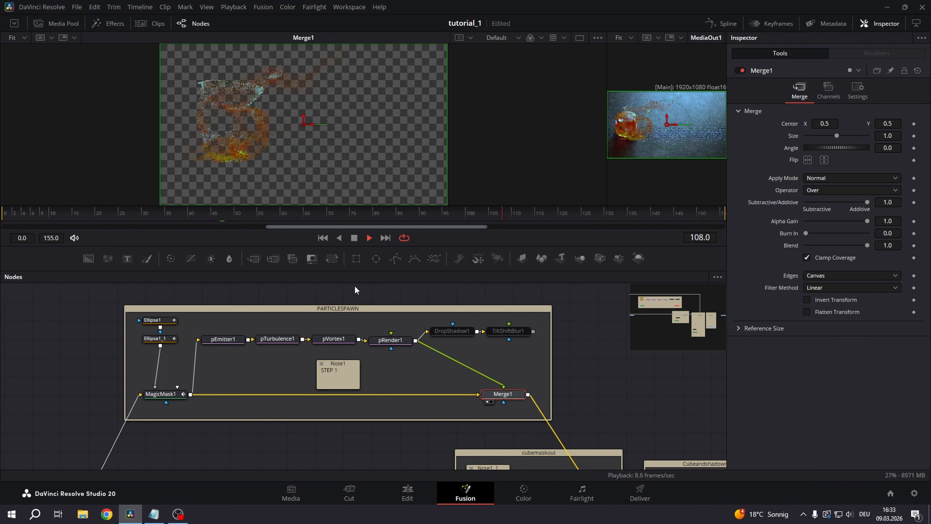
{"action": "key", "text": "space"}
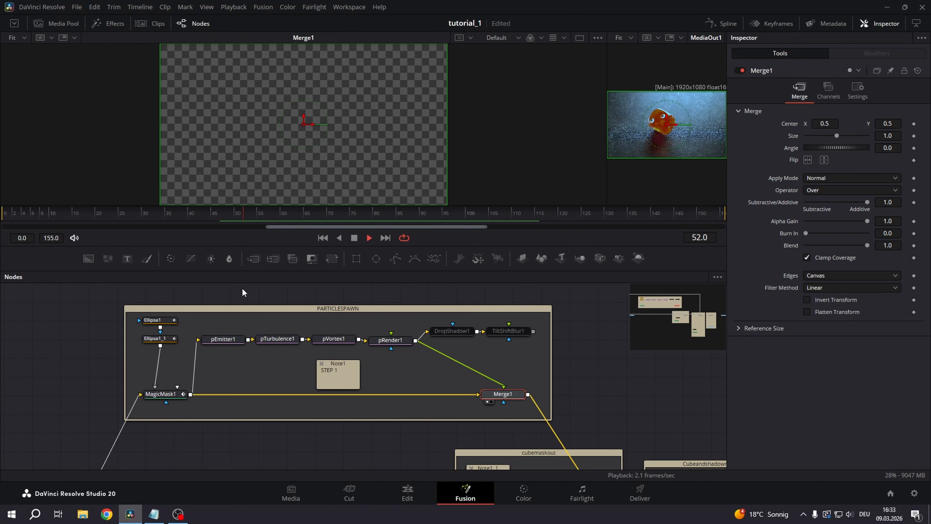
Review the pEmitter1 node's region source, particle style options and size controls
{"action": "left_click", "coordinate": [222, 339]}
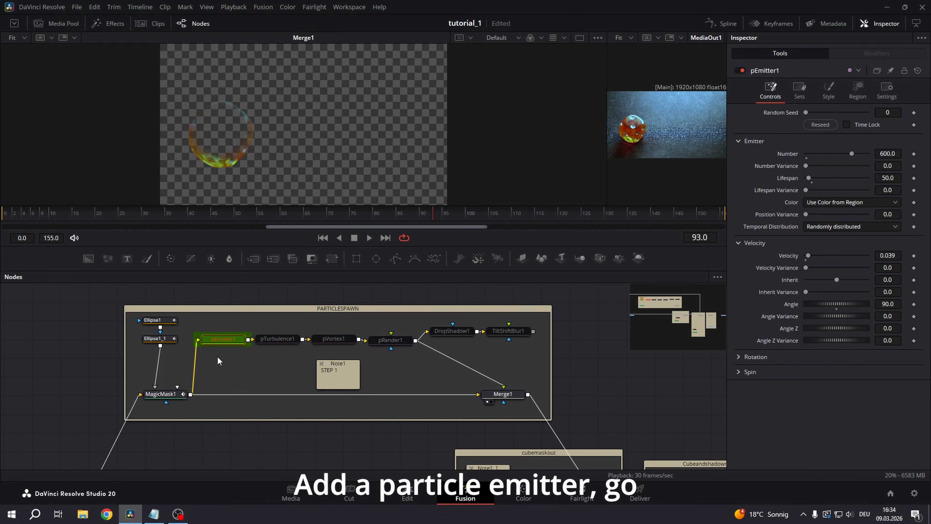
{"action": "left_click", "coordinate": [858, 97]}
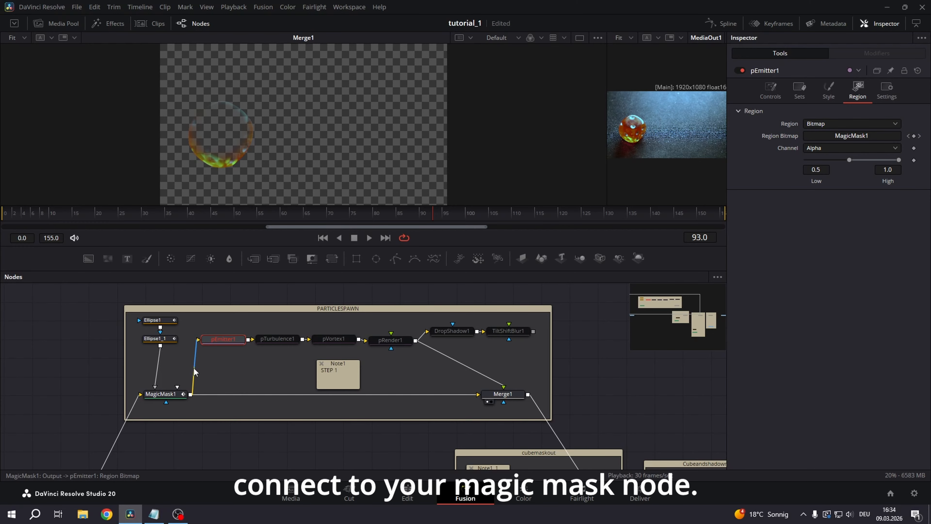
{"action": "left_click", "coordinate": [830, 96]}
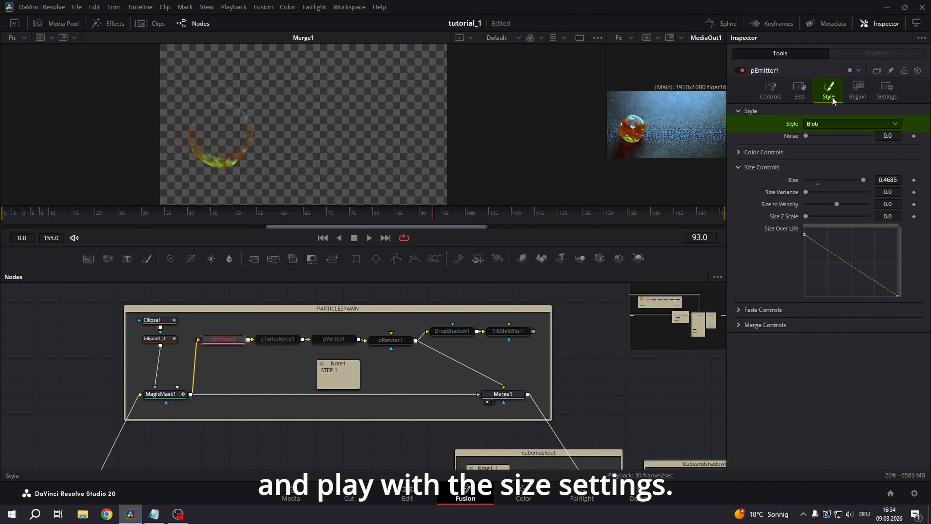
{"action": "left_click", "coordinate": [897, 126]}
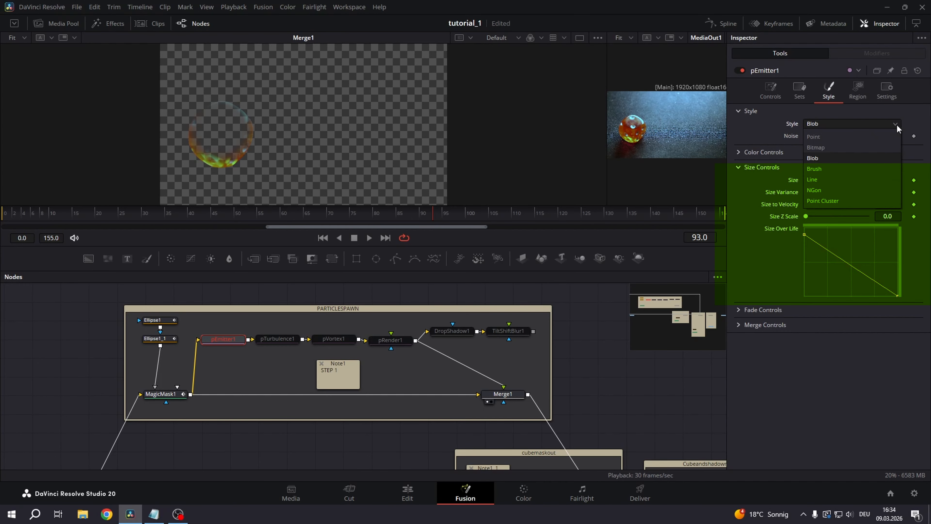
{"action": "left_click", "coordinate": [897, 125]}
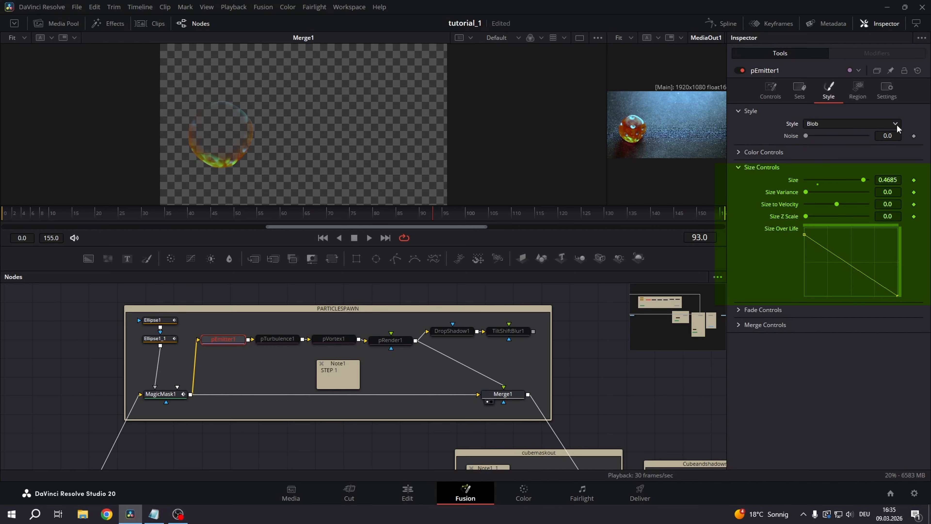
Review the color source and temporal distribution options of the pEmitter1 node
{"action": "left_click", "coordinate": [771, 96]}
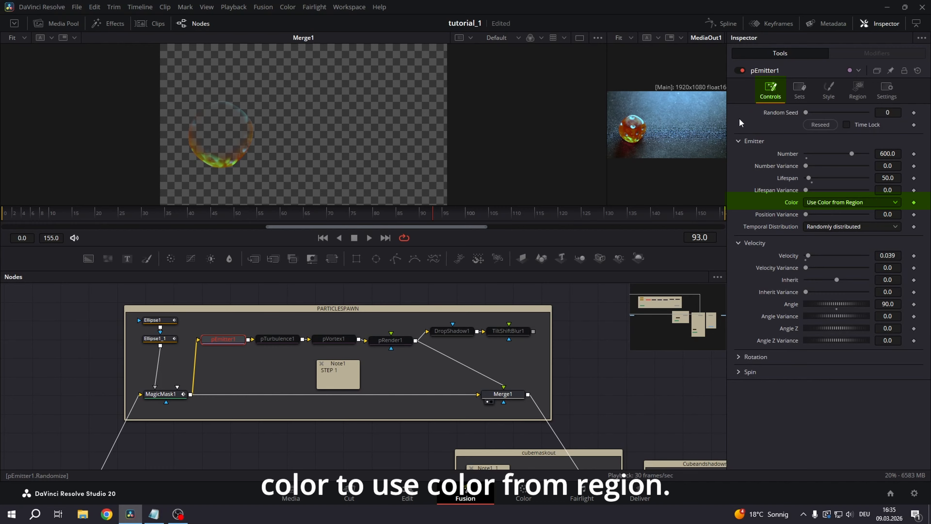
{"action": "left_click", "coordinate": [844, 204]}
{"action": "left_click", "coordinate": [866, 206]}
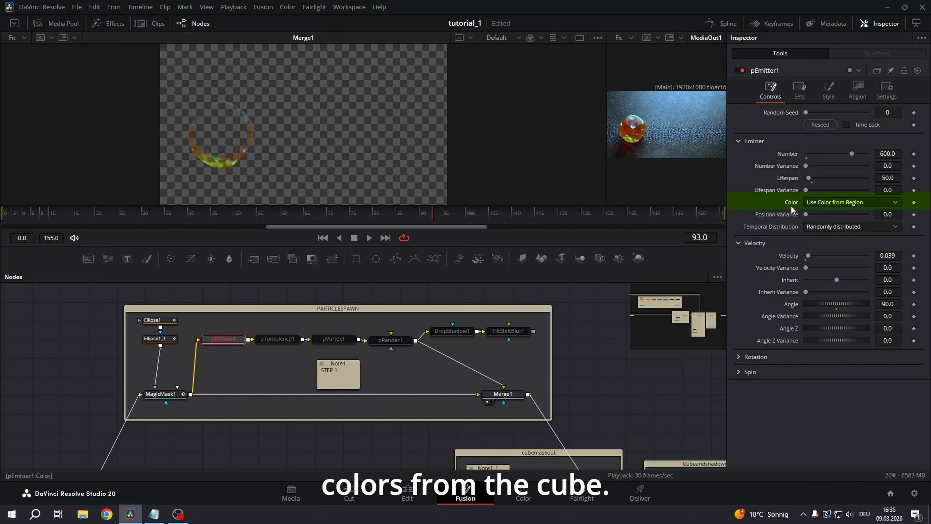
{"action": "left_click", "coordinate": [857, 227]}
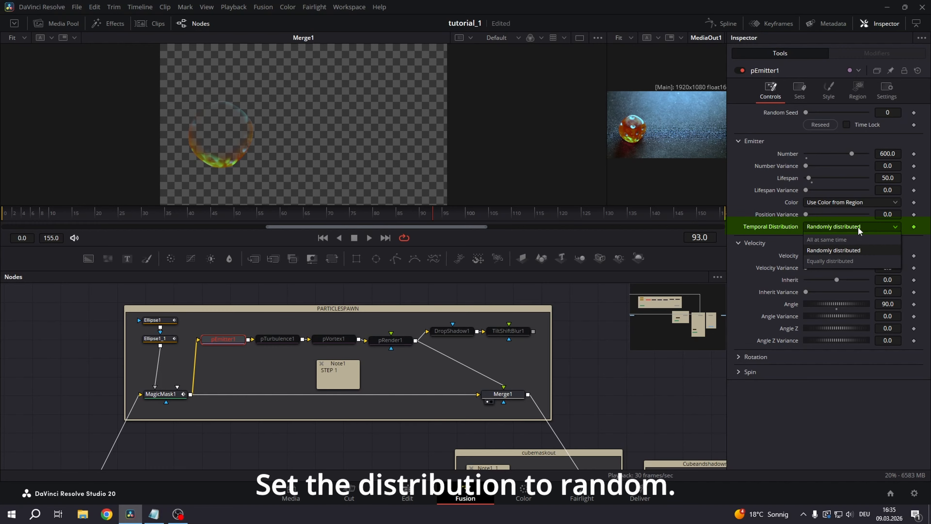
{"action": "left_click", "coordinate": [869, 227]}
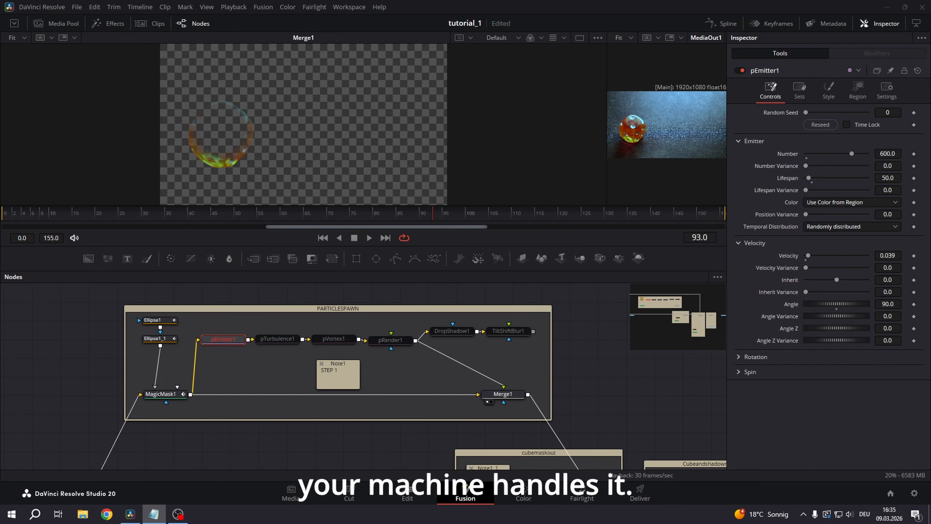
Enable the pRender1 node in the PARTICLESPAWN group
{"action": "left_click", "coordinate": [375, 342]}
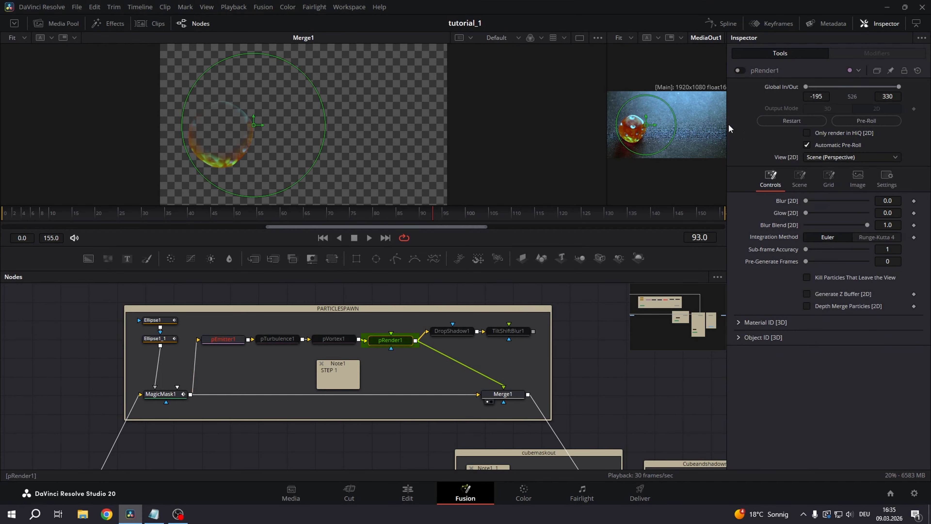
{"action": "left_click", "coordinate": [741, 71]}
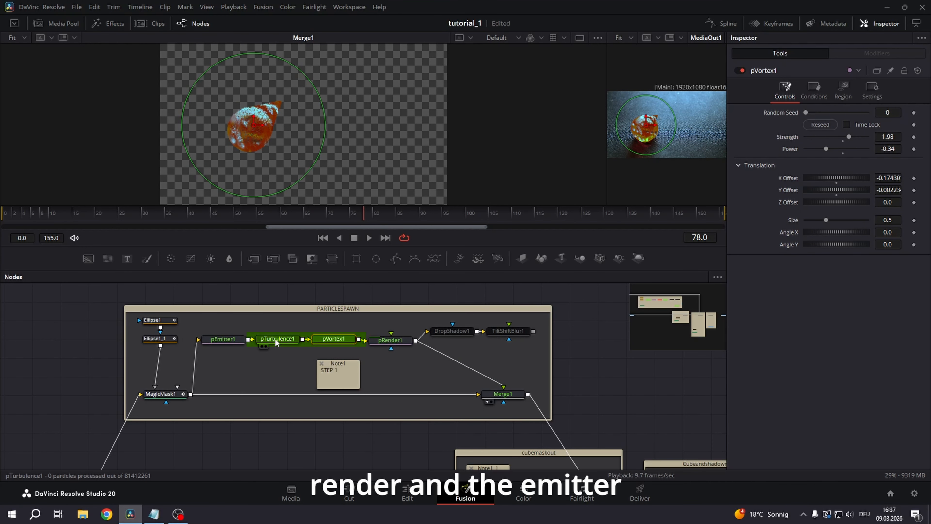
Examine the settings of the pTurbulence1, pVortex1 and Merge1 nodes
{"action": "left_click", "coordinate": [275, 339]}
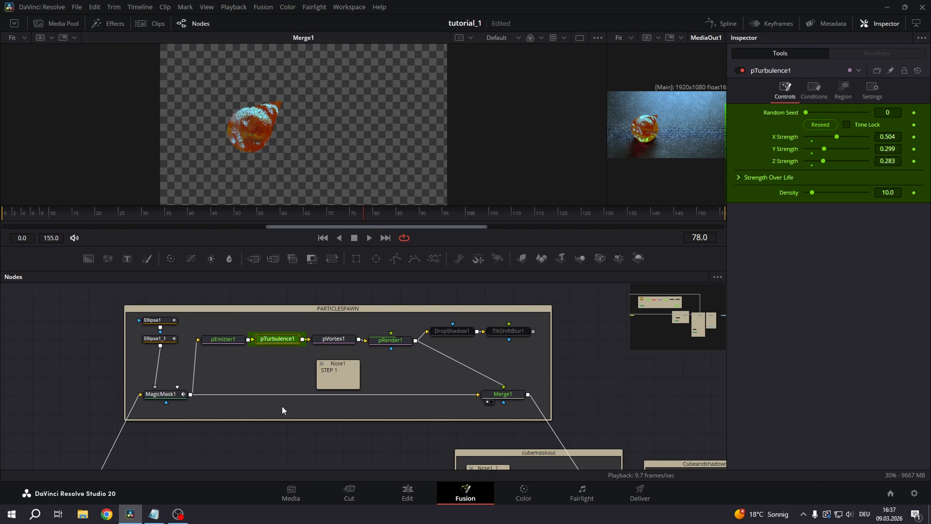
{"action": "left_click", "coordinate": [332, 340]}
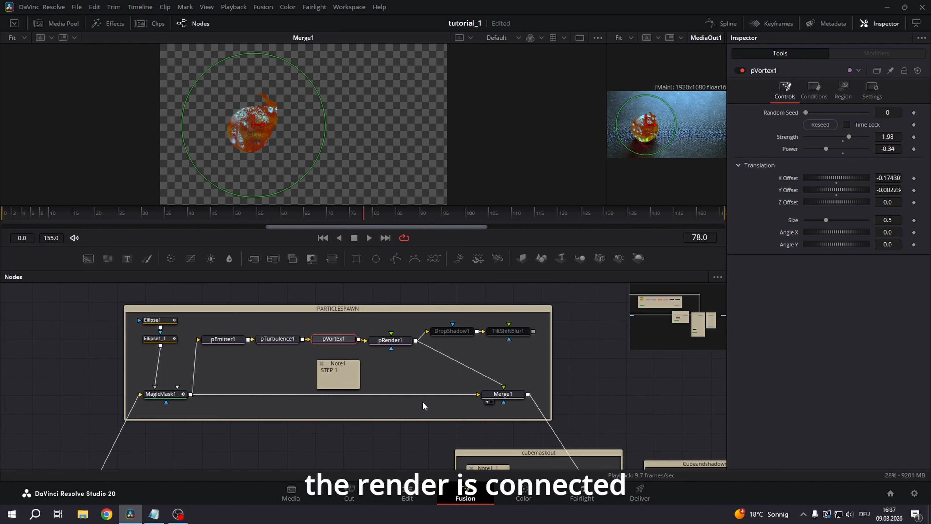
{"action": "left_click", "coordinate": [491, 395]}
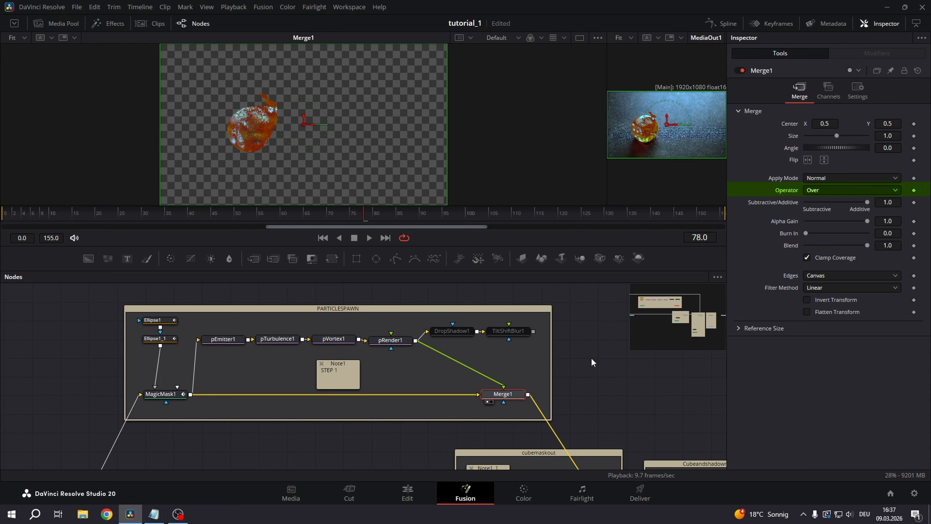
{"action": "left_click", "coordinate": [599, 402]}
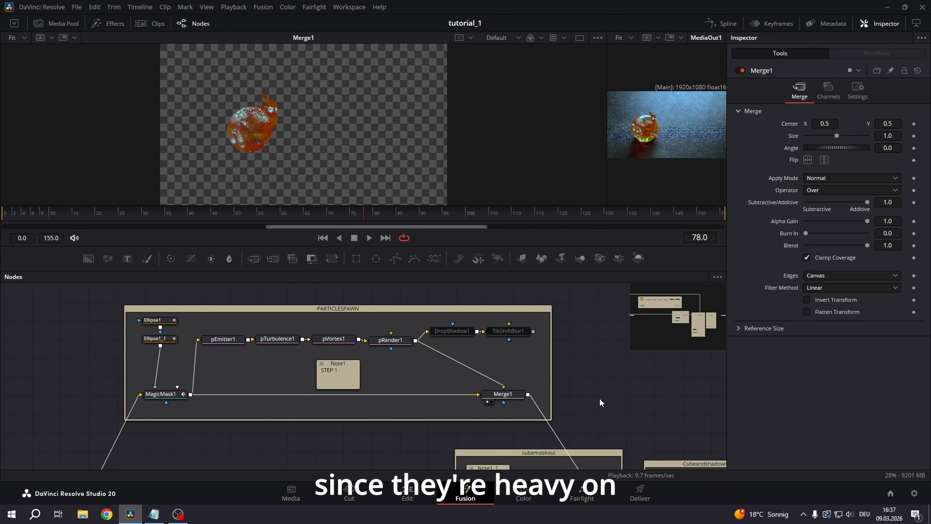
Disable the four particle nodes pRender1, pVortex1, pTurbulence1 and pEmitter1
{"action": "left_click_drag", "start_coordinate": [217, 319], "coordinate": [391, 344]}
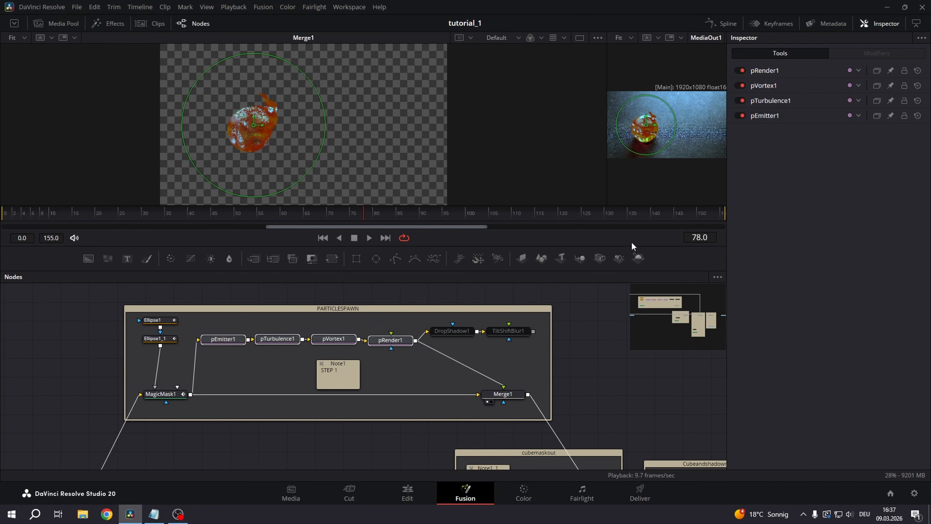
{"action": "left_click", "coordinate": [741, 70]}
{"action": "left_click", "coordinate": [741, 85]}
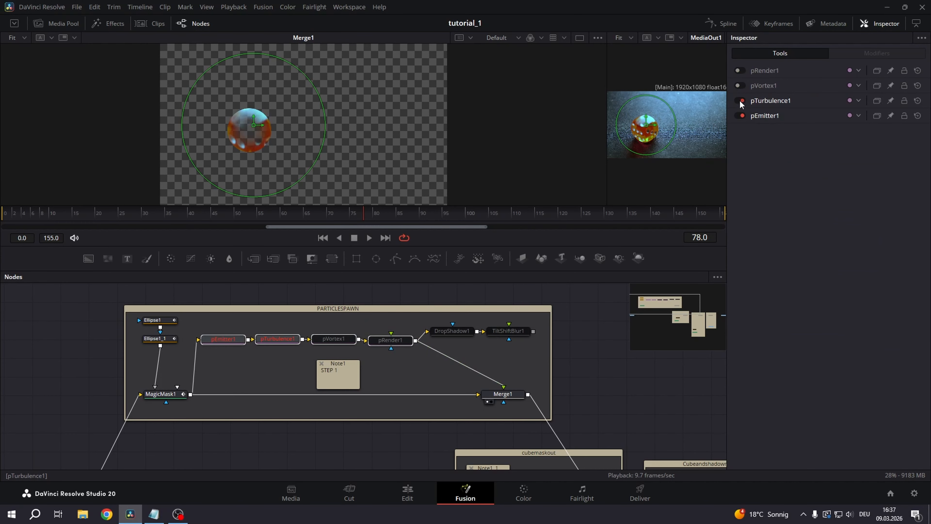
{"action": "left_click", "coordinate": [741, 100]}
{"action": "left_click", "coordinate": [741, 116]}
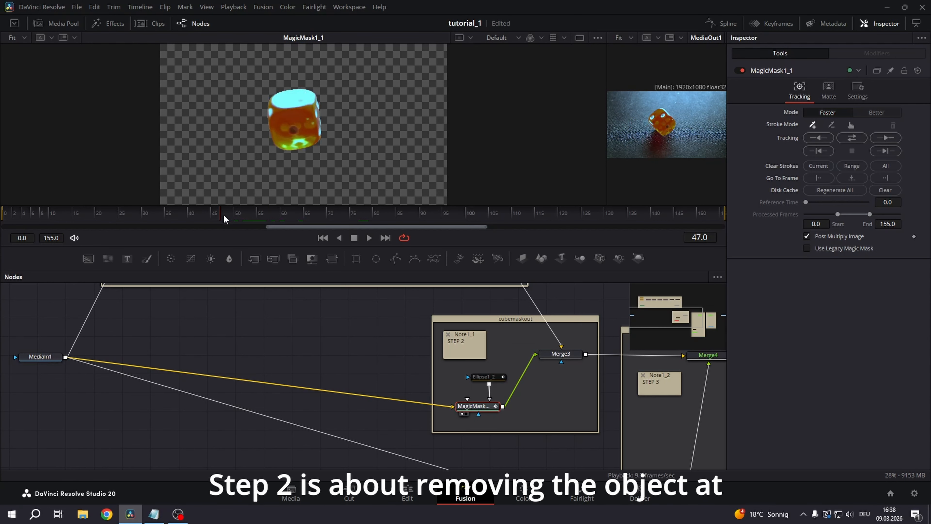
Move the playhead to frame 48 and show the MagicMask1_1 node of the cubemaskout group in the main viewer
{"action": "mouse_move", "coordinate": [224, 213]}
{"action": "left_mouse_down"}
{"action": "mouse_move", "coordinate": [144, 213]}
{"action": "mouse_move", "coordinate": [227, 217]}
{"action": "left_mouse_up"}
{"action": "left_click_drag", "start_coordinate": [234, 301], "coordinate": [226, 343]}
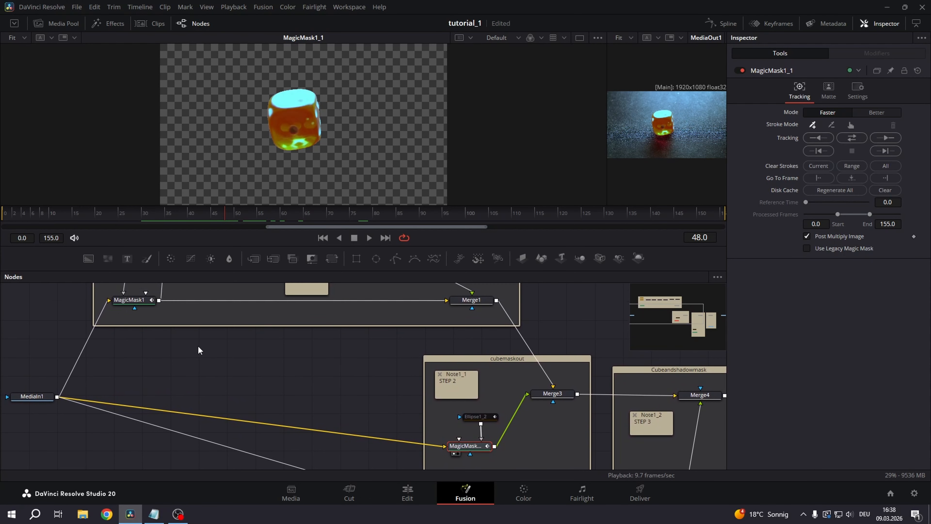
Enable the Ellipse1_2 mask in the cubemaskout group and scrub through its animation on the dice
{"action": "left_click", "coordinate": [141, 302]}
{"action": "left_click", "coordinate": [458, 449]}
{"action": "scroll", "coordinate": [467, 454], "scroll_direction": "down", "scroll_amount": 1}
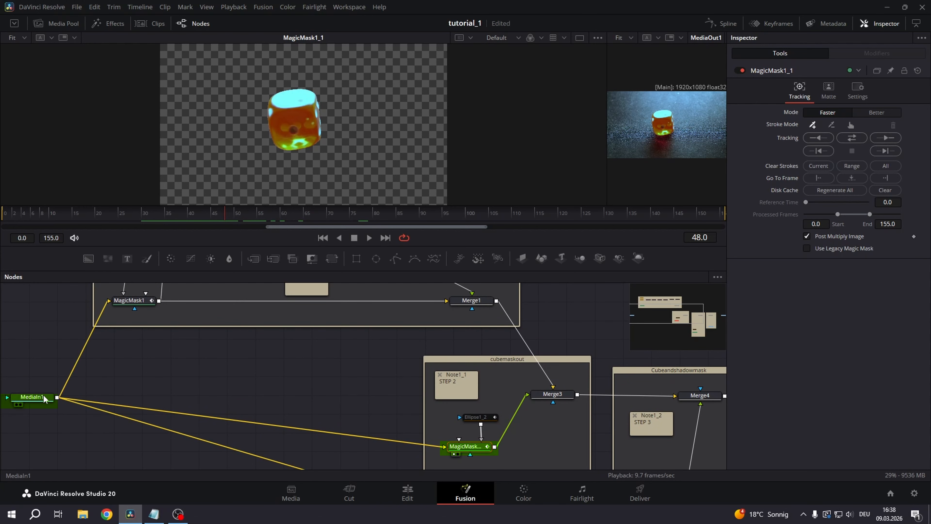
{"action": "scroll", "coordinate": [318, 432], "scroll_direction": "down", "scroll_amount": 3}
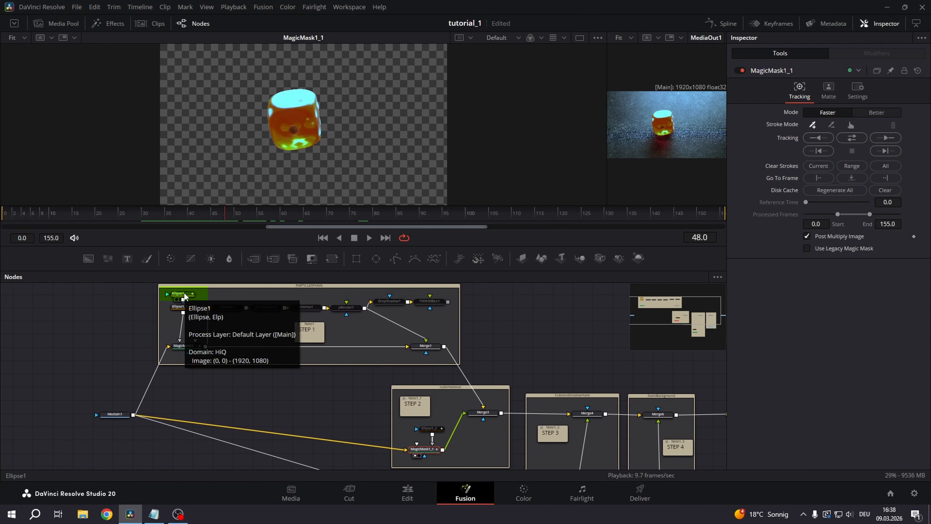
{"action": "left_click", "coordinate": [430, 429]}
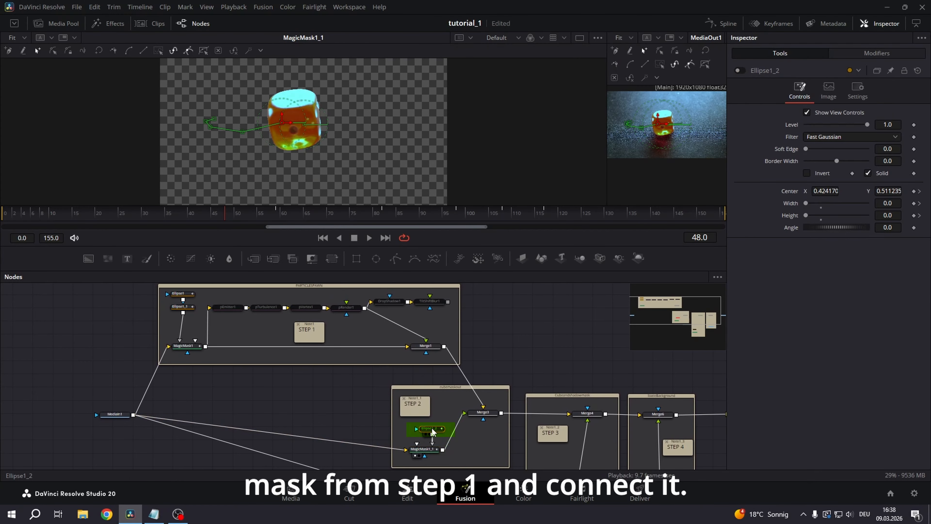
{"action": "left_click", "coordinate": [738, 71]}
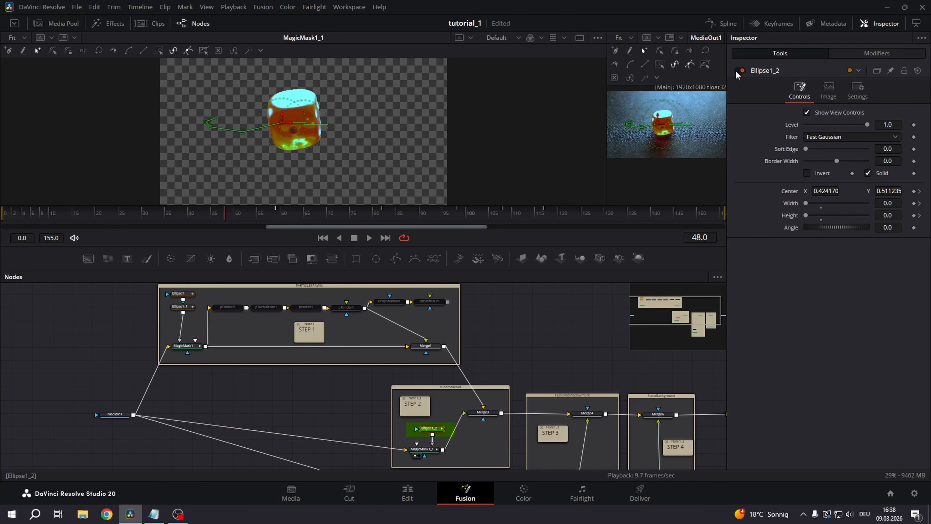
{"action": "left_click_drag", "start_coordinate": [242, 214], "coordinate": [366, 220]}
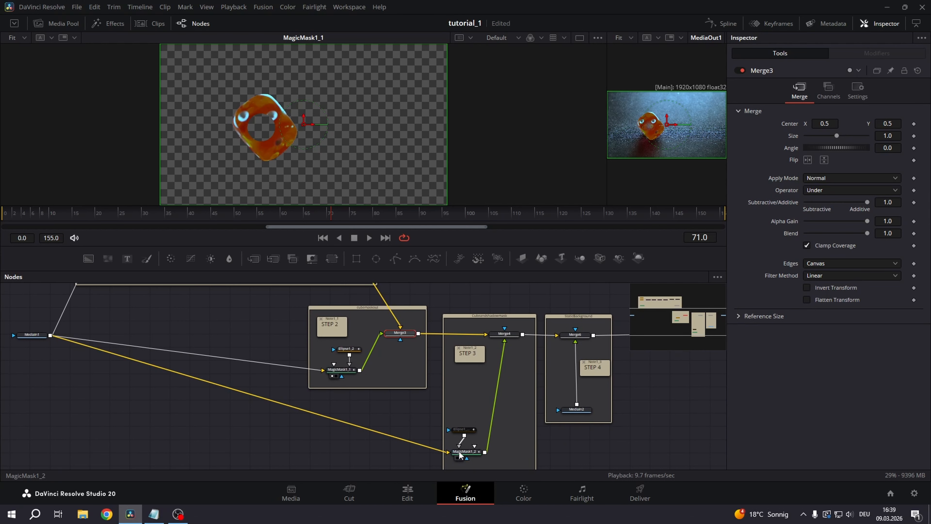
Show the MagicMask1_2 node of the Cubeandshadowmask group in the main viewer
{"action": "left_click", "coordinate": [461, 449]}
{"action": "key", "text": "1"}
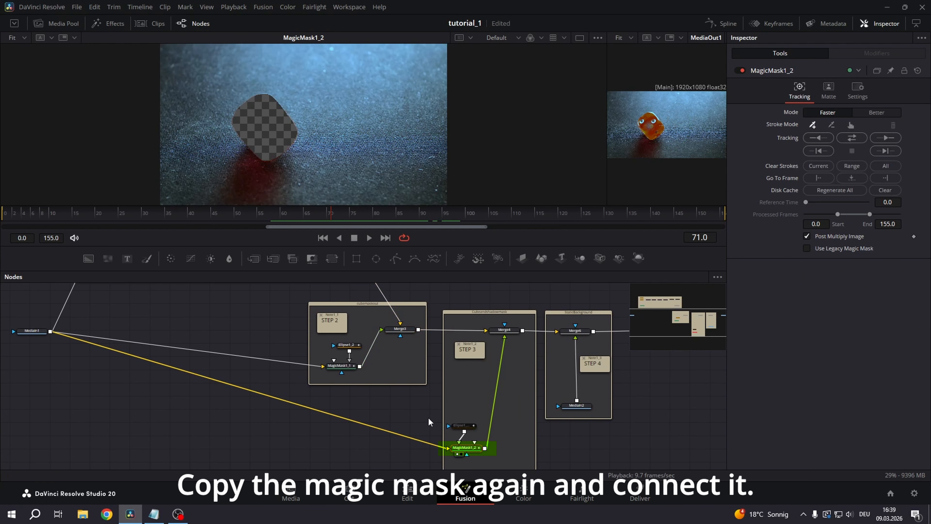
{"action": "left_click_drag", "start_coordinate": [430, 420], "coordinate": [430, 421]}
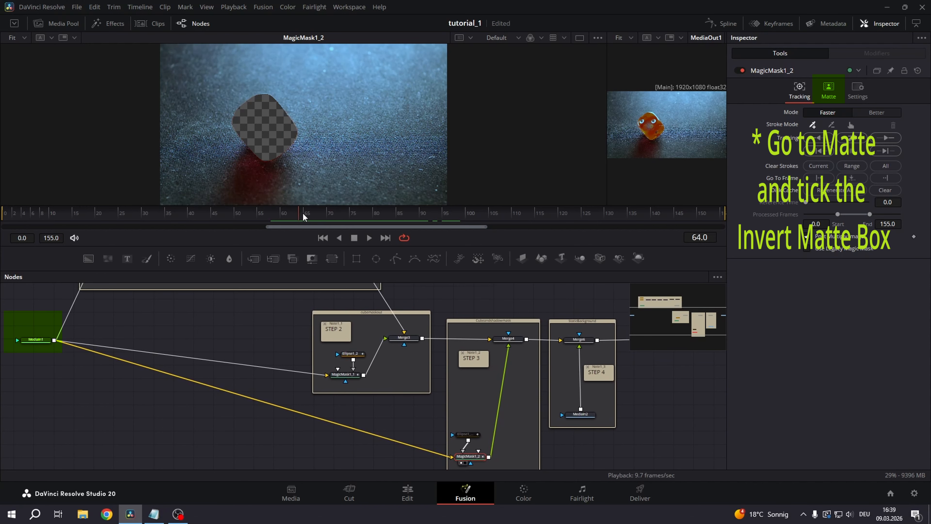
Enable the Ellipse1_2_1 mask in the Cubeandshadowmask group and scrub through its animation over the dice's shadow
{"action": "left_click", "coordinate": [341, 350]}
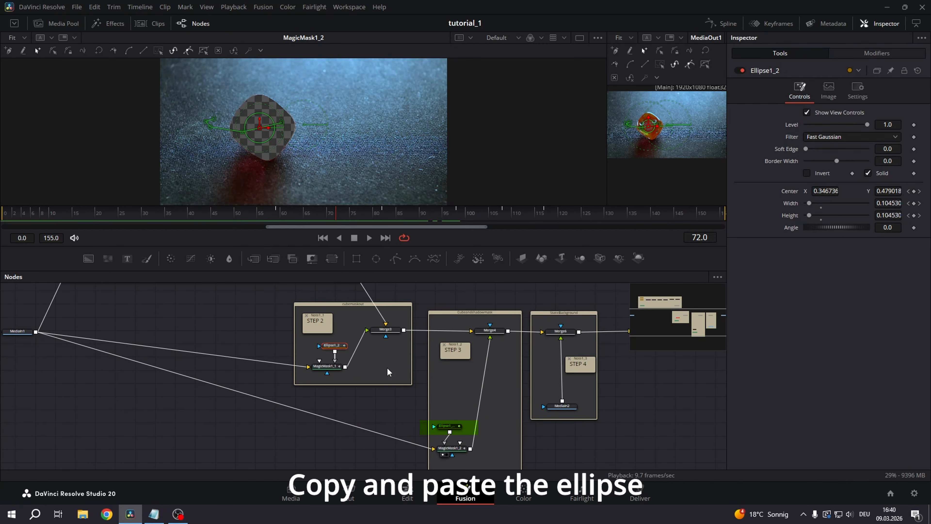
{"action": "left_click", "coordinate": [447, 427]}
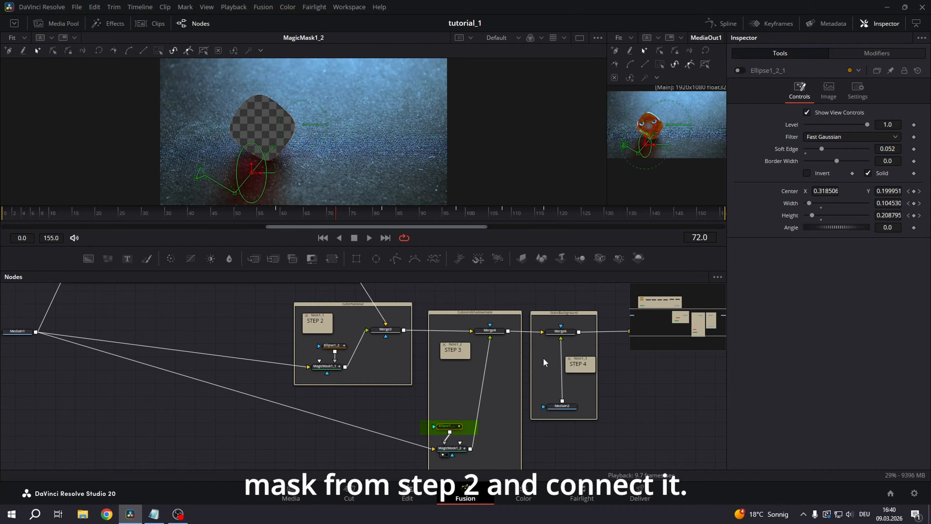
{"action": "left_click", "coordinate": [740, 70]}
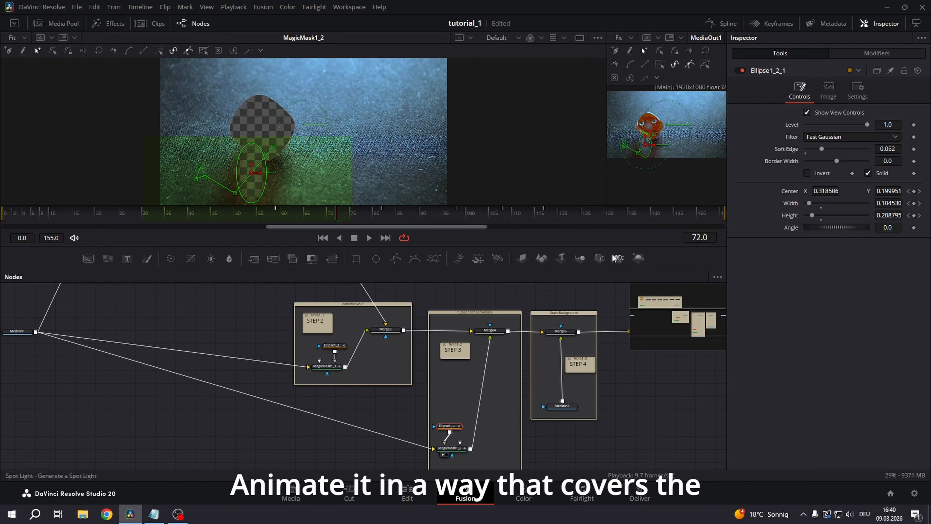
{"action": "left_click_drag", "start_coordinate": [340, 216], "coordinate": [535, 221]}
Show MediaIn2 in the main viewer, move the playhead to frame 80, and compare it with the Merge6 output
{"action": "left_click", "coordinate": [469, 414]}
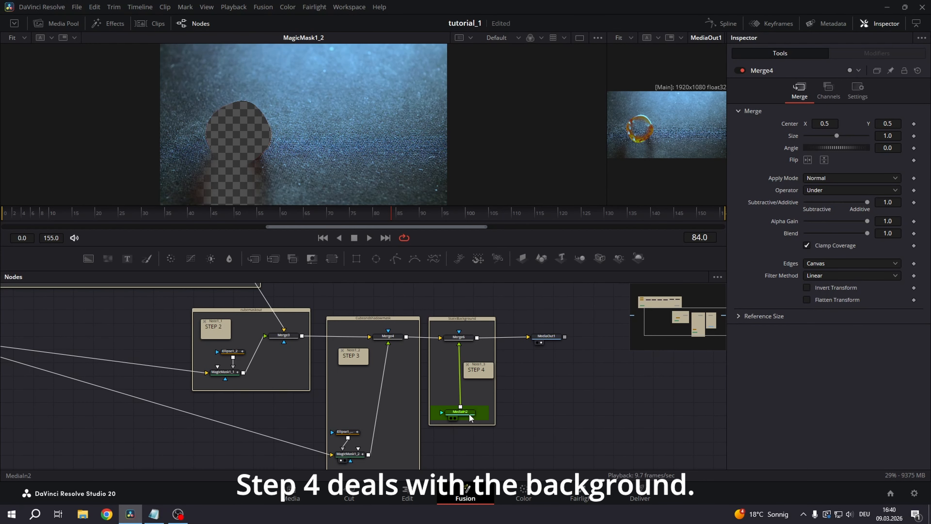
{"action": "key", "text": "1"}
{"action": "mouse_move", "coordinate": [396, 218]}
{"action": "left_mouse_down"}
{"action": "mouse_move", "coordinate": [311, 214]}
{"action": "mouse_move", "coordinate": [378, 215]}
{"action": "left_mouse_up"}
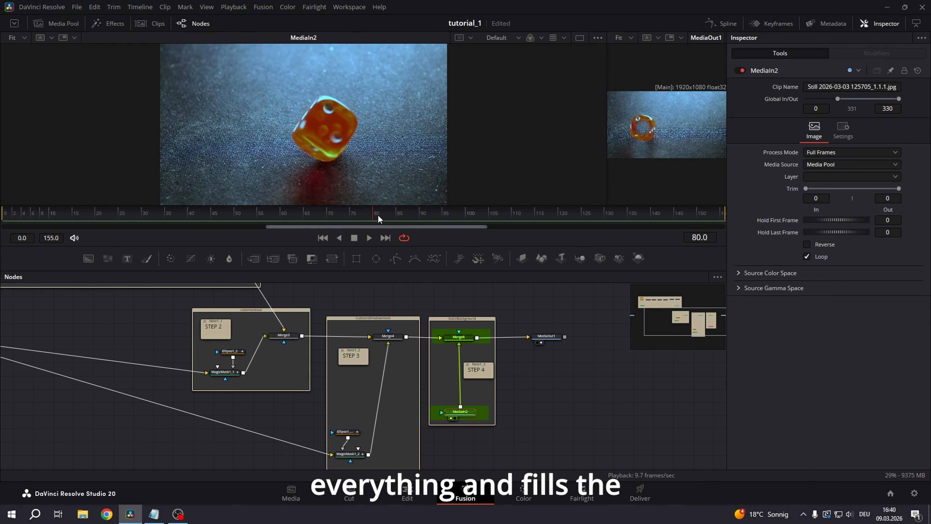
{"action": "left_click", "coordinate": [466, 338]}
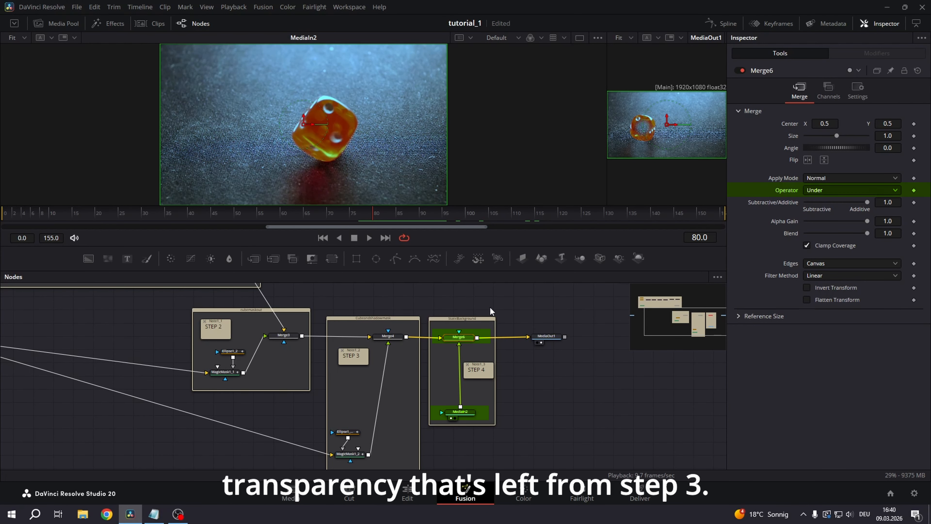
{"action": "key", "text": "1"}
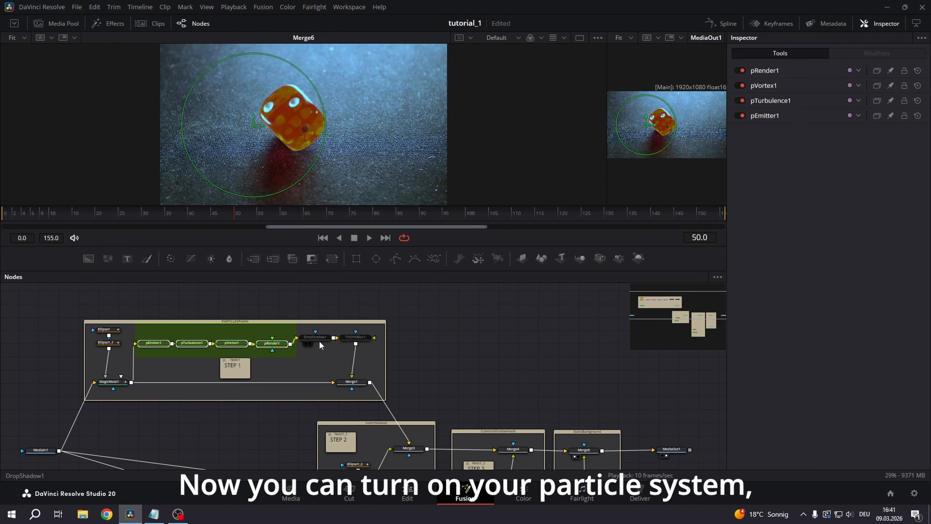
Enable the DropShadow1 and TiltShiftBlur1 nodes in the PARTICLESPAWN group
{"action": "left_click", "coordinate": [319, 339]}
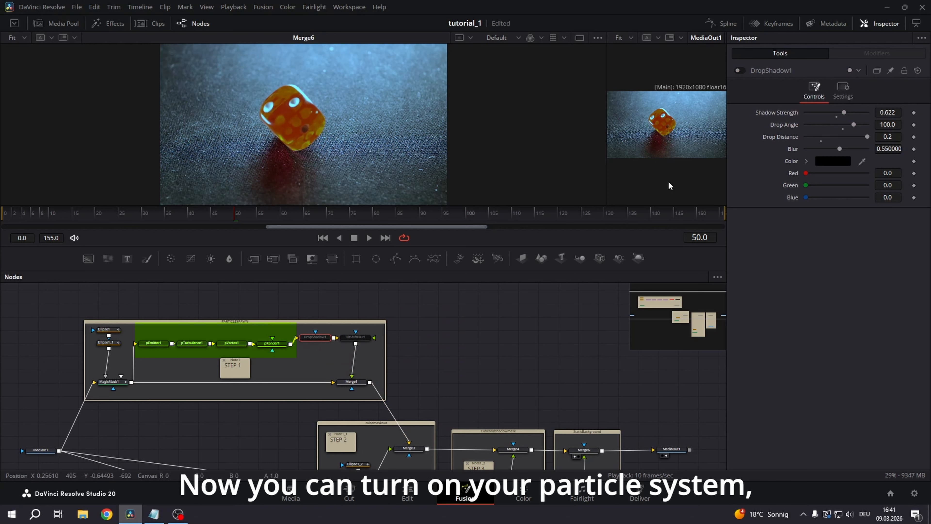
{"action": "left_click", "coordinate": [739, 70]}
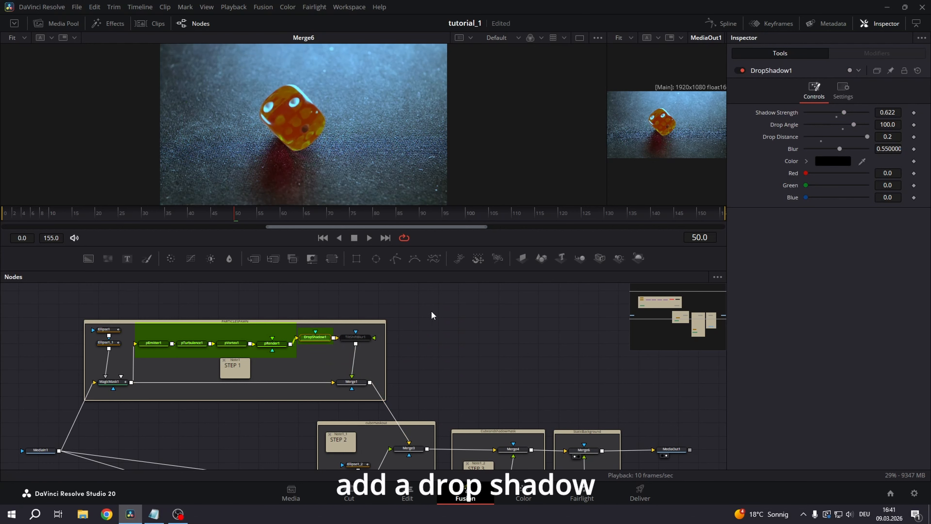
{"action": "left_click", "coordinate": [363, 340]}
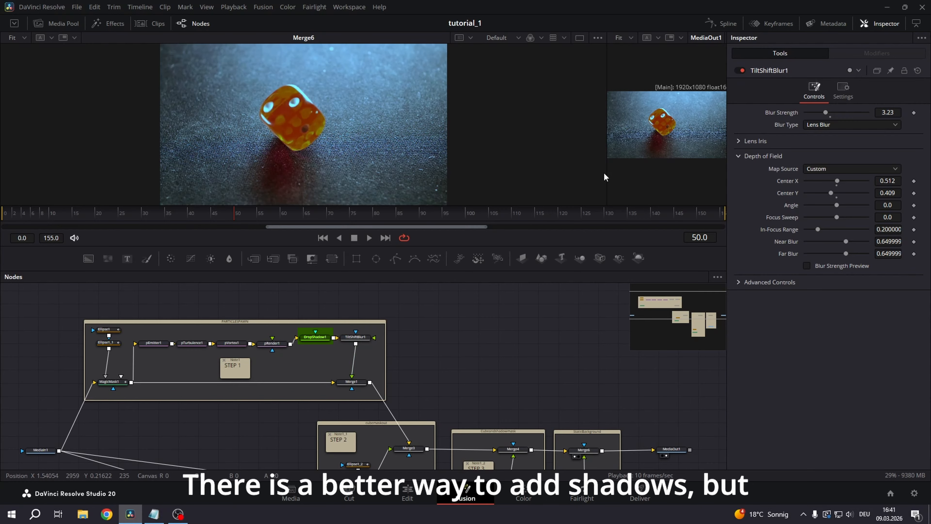
Switch to a single viewer showing MediaOut1 and review the disintegration effect by playing and scrubbing the timeline
{"action": "left_click_drag", "start_coordinate": [606, 173], "coordinate": [312, 179]}
{"action": "left_click", "coordinate": [700, 40]}
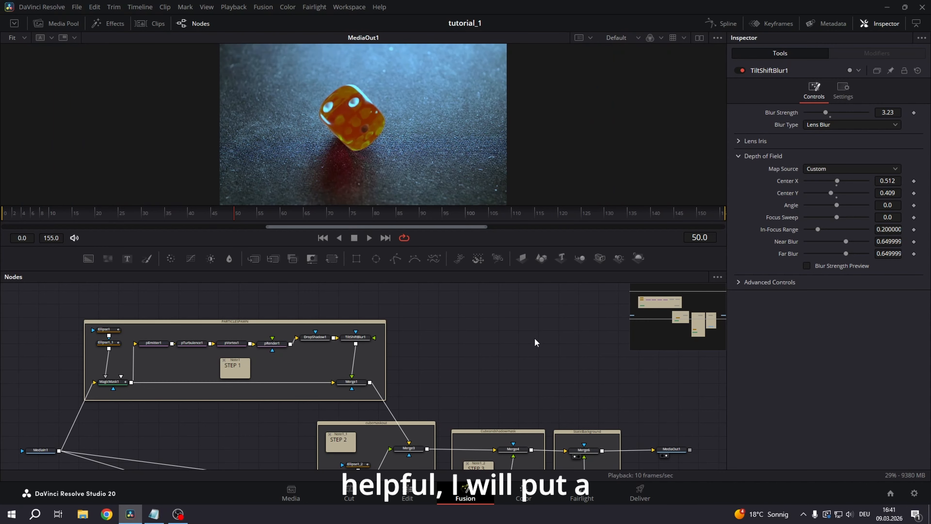
{"action": "key", "text": "space"}
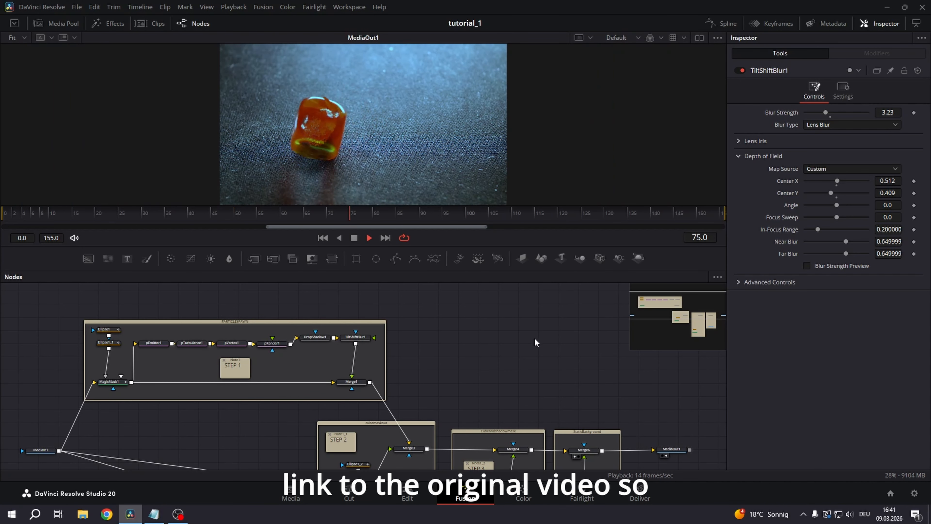
{"action": "key", "text": "space"}
{"action": "left_click_drag", "start_coordinate": [394, 217], "coordinate": [480, 213]}
{"action": "key", "text": "space"}
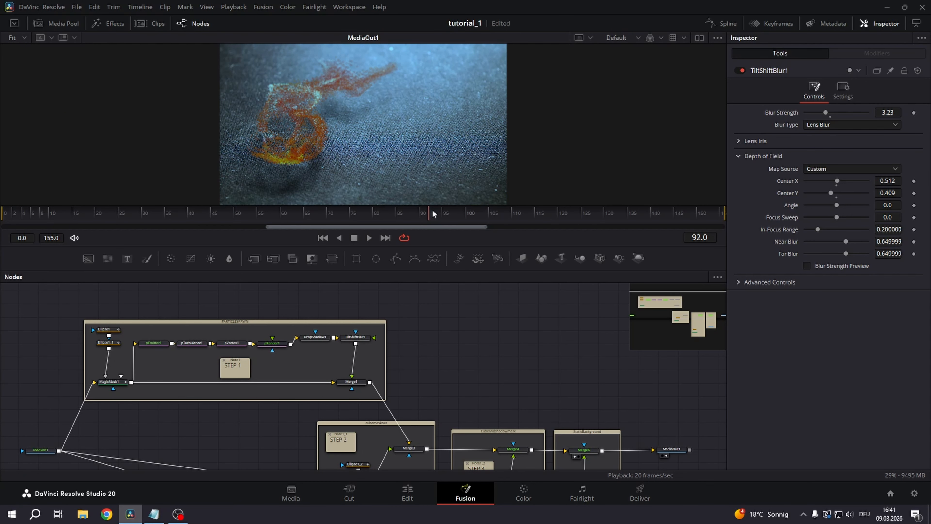